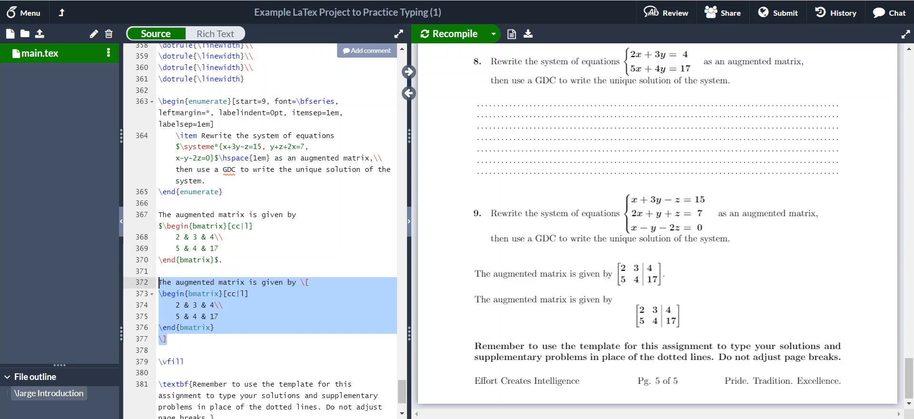
Step: Delete the duplicated display-math matrix block and add a third 'c' column to the matrix's column specification, making it ccc|l
{"action": "key", "text": "BackSpace"}
{"action": "key", "text": "BackSpace"}
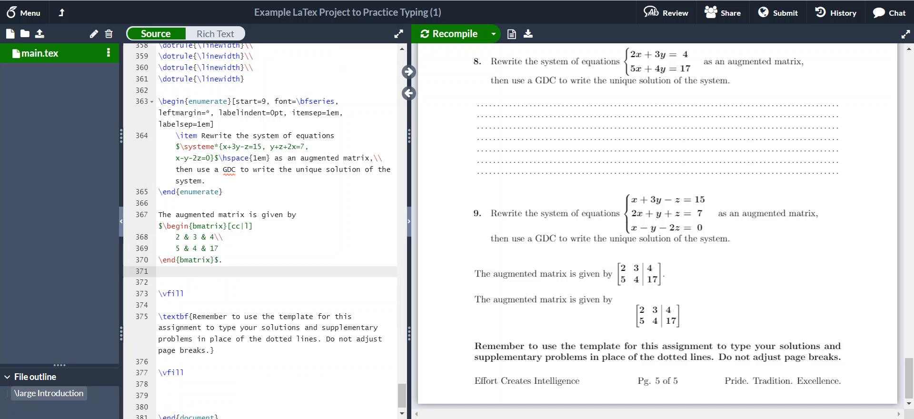
{"action": "left_click", "coordinate": [242, 226]}
{"action": "type", "text": "c"}
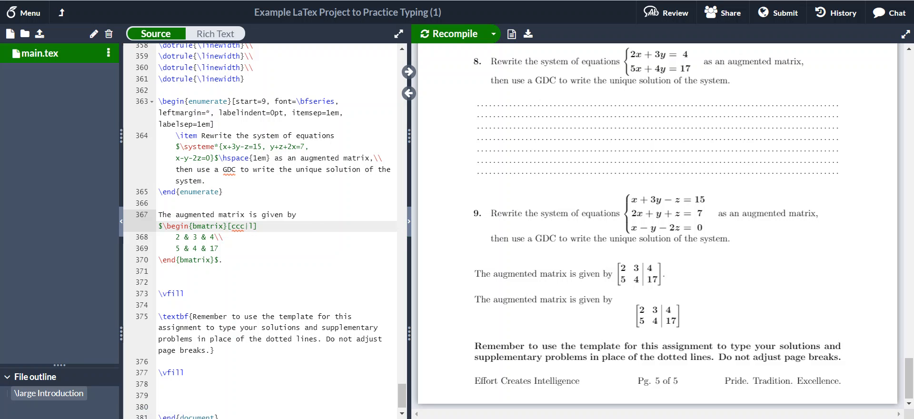
Step: Examine the preamble's matrix environment redefinition that allows a column-specification argument for bmatrix
{"action": "scroll", "coordinate": [259, 229], "scroll_direction": "up", "scroll_amount": 2}
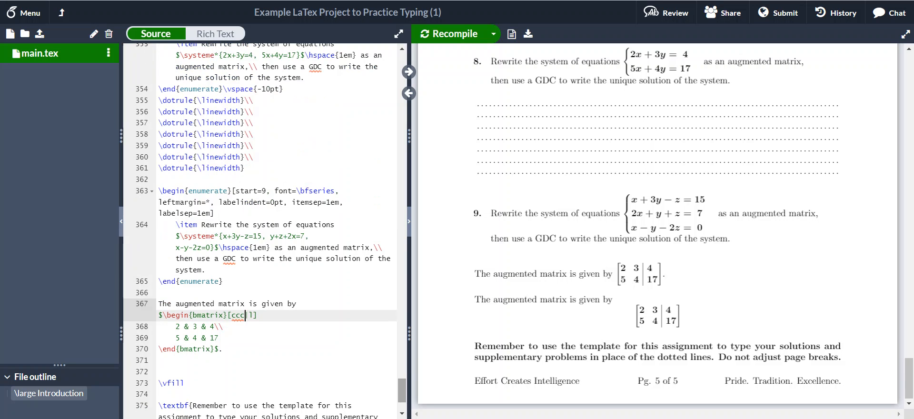
{"action": "scroll", "coordinate": [260, 228], "scroll_direction": "up", "scroll_amount": 20}
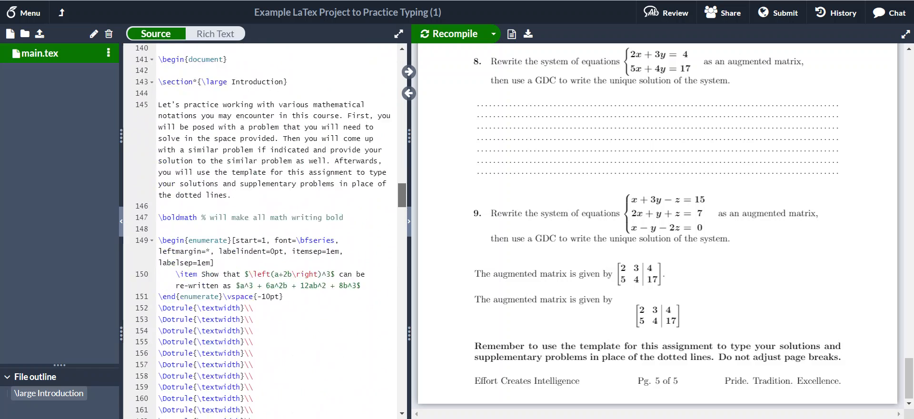
{"action": "scroll", "coordinate": [259, 229], "scroll_direction": "up", "scroll_amount": 12}
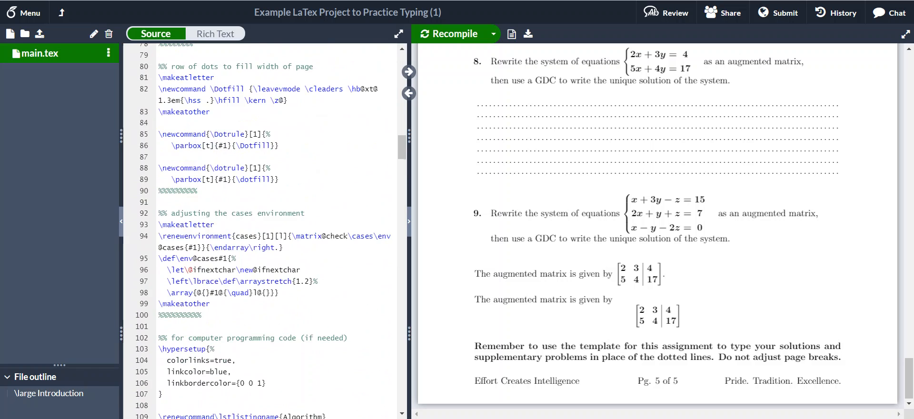
{"action": "scroll", "coordinate": [259, 228], "scroll_direction": "up", "scroll_amount": 2}
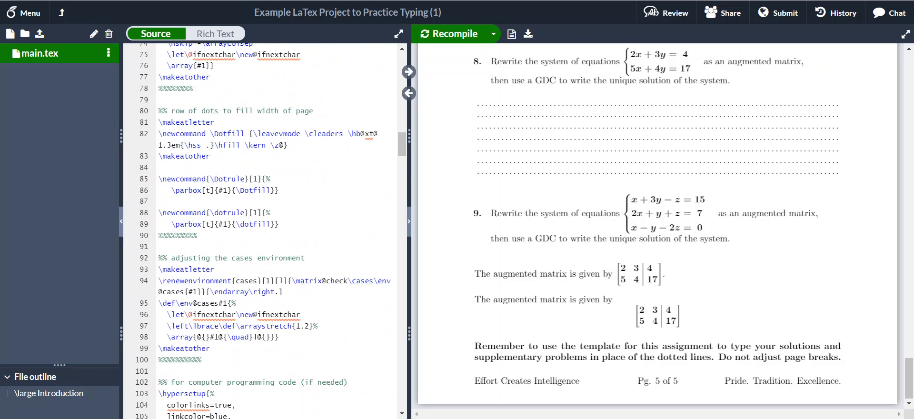
{"action": "left_click_drag", "start_coordinate": [210, 348], "coordinate": [159, 269]}
{"action": "scroll", "coordinate": [260, 229], "scroll_direction": "up", "scroll_amount": 3}
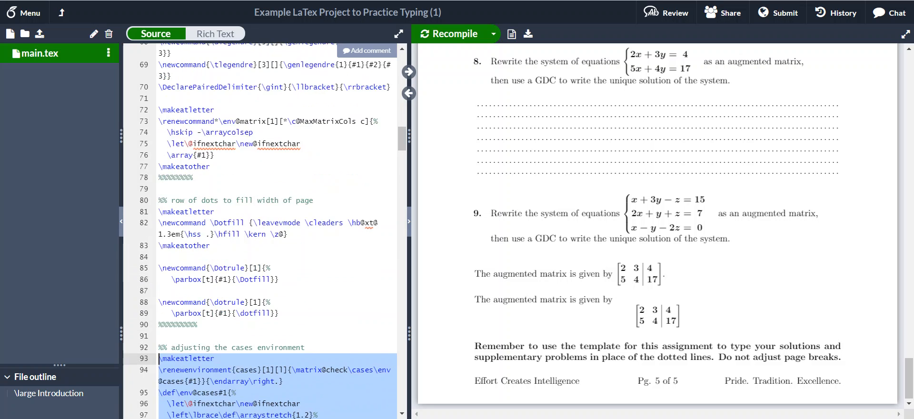
{"action": "left_click", "coordinate": [211, 256]}
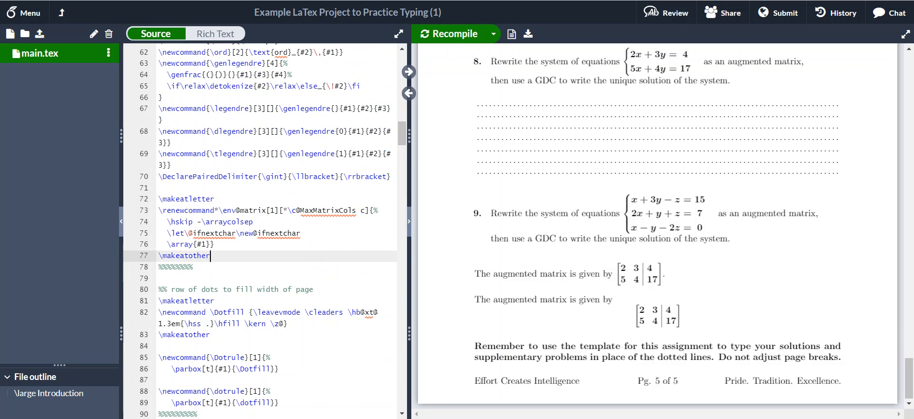
{"action": "left_click_drag", "start_coordinate": [210, 256], "coordinate": [159, 199]}
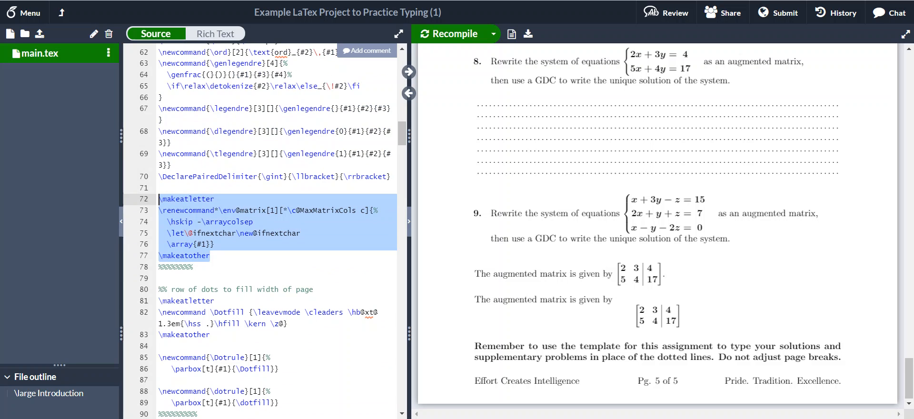
{"action": "left_click", "coordinate": [211, 255]}
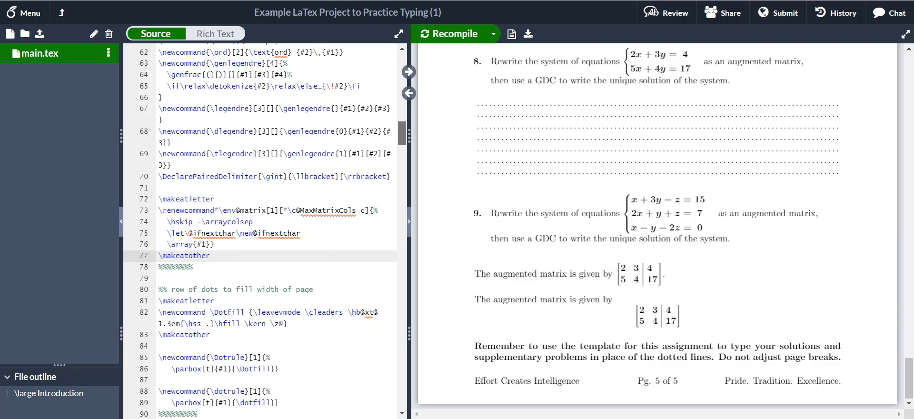
{"action": "scroll", "coordinate": [260, 231], "scroll_direction": "down", "scroll_amount": 20}
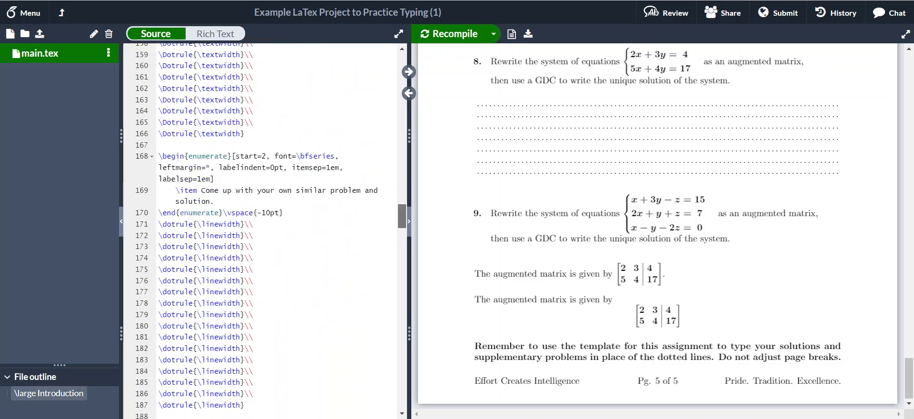
{"action": "scroll", "coordinate": [260, 231], "scroll_direction": "down", "scroll_amount": 15}
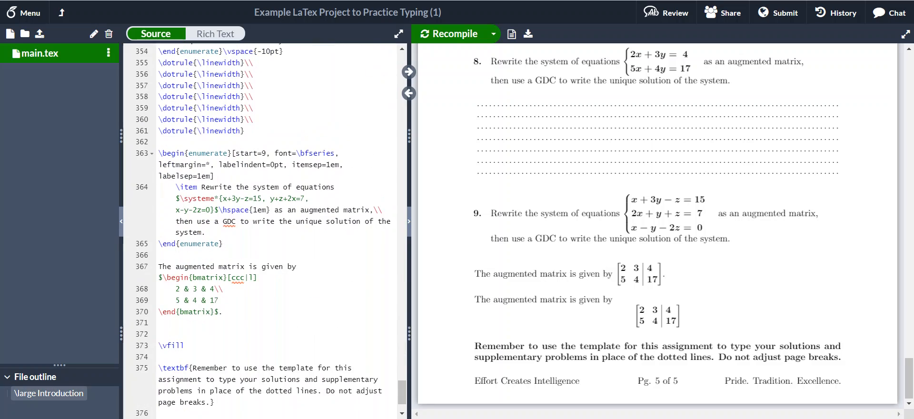
Step: Jump from the PDF to the matrix source and change the first row to 1 & 3 & -1 & 15
{"action": "double_click", "coordinate": [555, 274]}
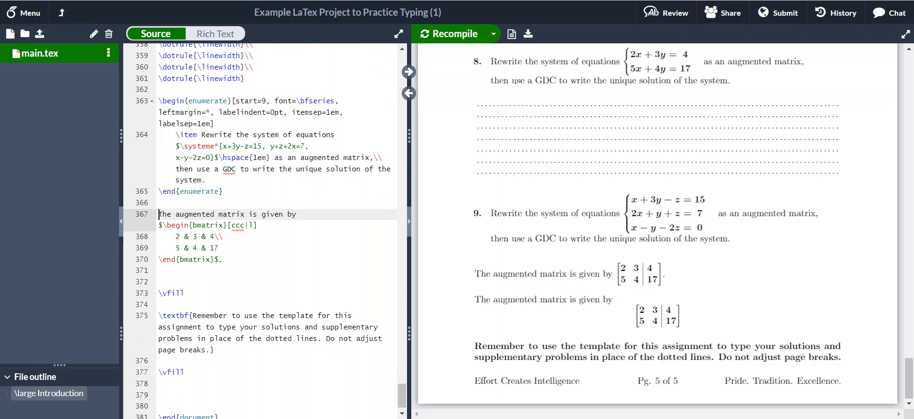
{"action": "left_click", "coordinate": [180, 237]}
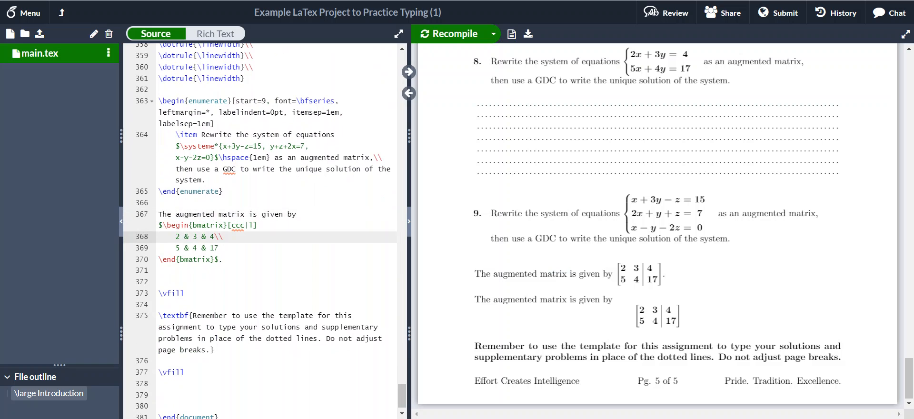
{"action": "key", "text": "BackSpace"}
{"action": "type", "text": "1"}
{"action": "key", "text": "Right"}
{"action": "key", "text": "Right"}
{"action": "key", "text": "Right"}
{"action": "key", "text": "Right"}
{"action": "type", "text": "& -1"}
{"action": "key", "text": "Right"}
{"action": "key", "text": "Right"}
{"action": "key", "text": "BackSpace"}
{"action": "type", "text": "15"}
Step: Replace the second matrix row with 2 & 1 & 1 & 7\\ and start a new line
{"action": "key", "text": "Down"}
{"action": "key", "text": "BackSpace"}
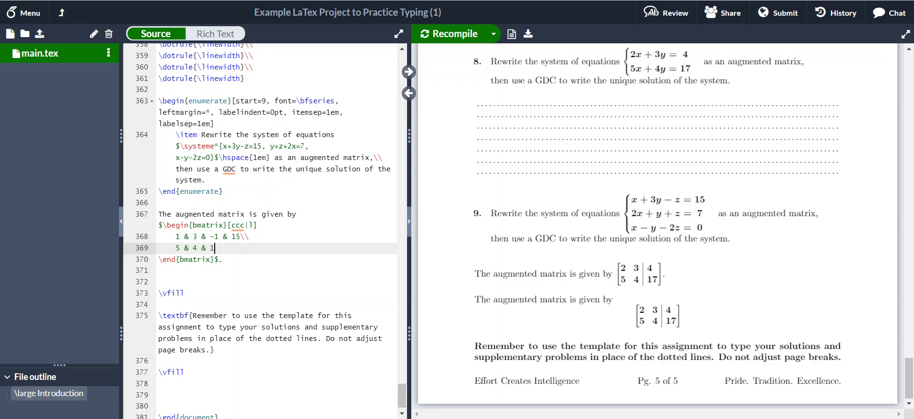
{"action": "key", "text": "BackSpace"}
{"action": "key", "text": "BackSpace"}
{"action": "key", "text": "BackSpace"}
{"action": "key", "text": "BackSpace"}
{"action": "key", "text": "BackSpace"}
{"action": "key", "text": "BackSpace"}
{"action": "key", "text": "BackSpace"}
{"action": "key", "text": "BackSpace"}
{"action": "key", "text": "BackSpace"}
{"action": "type", "text": "2 & 1 & 1 & 7\\\\"}
{"action": "key", "text": "Return"}
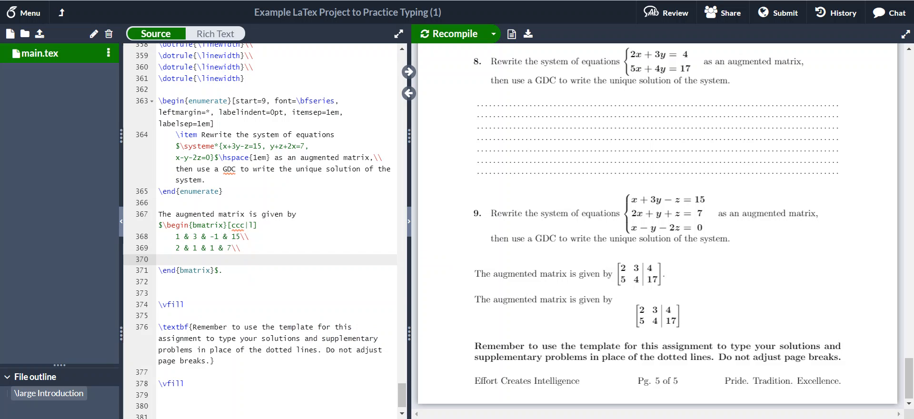
Step: Add the third matrix row 1 & -1 & -2 & 0\\ and recompile the PDF
{"action": "type", "text": "1 & -1 & -2 & 0\\\\"}
{"action": "left_click", "coordinate": [455, 35]}
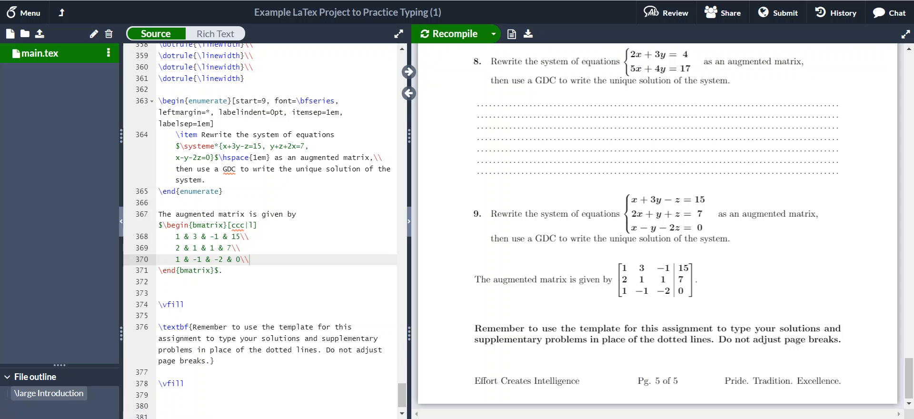
Step: Add a sentence below the matrix: "The solutions are $x=2$, $y=4$, and $z=-1$." and recompile
{"action": "left_click", "coordinate": [223, 271]}
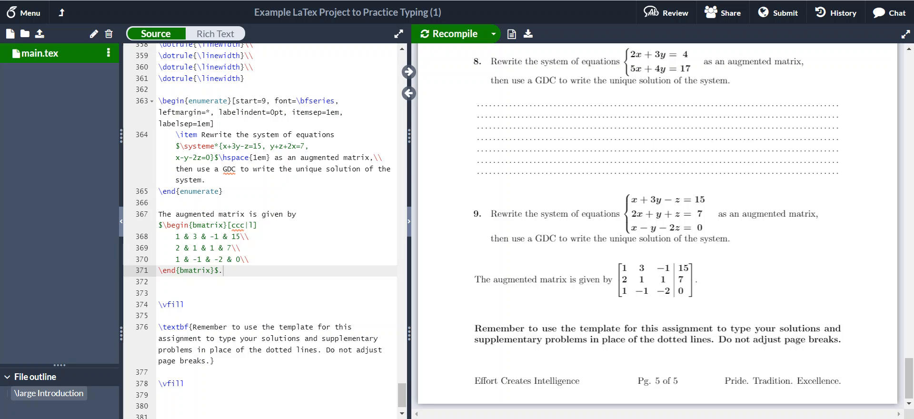
{"action": "key", "text": "Return"}
{"action": "key", "text": "Return"}
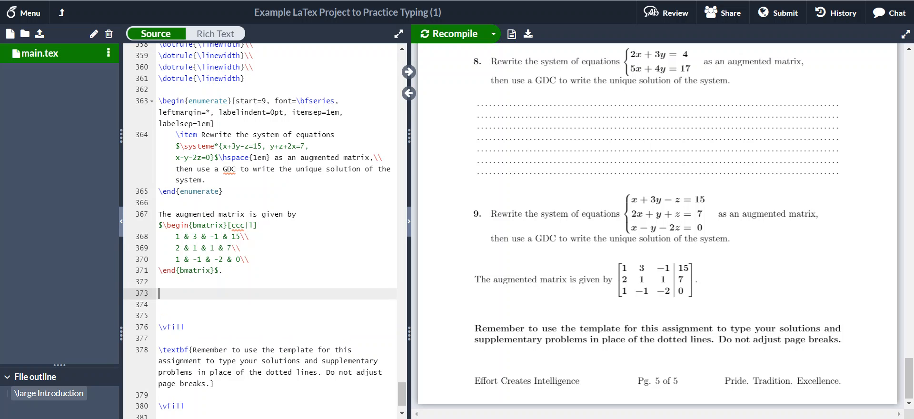
{"action": "type", "text": "The solutions are $x=2$, $y="}
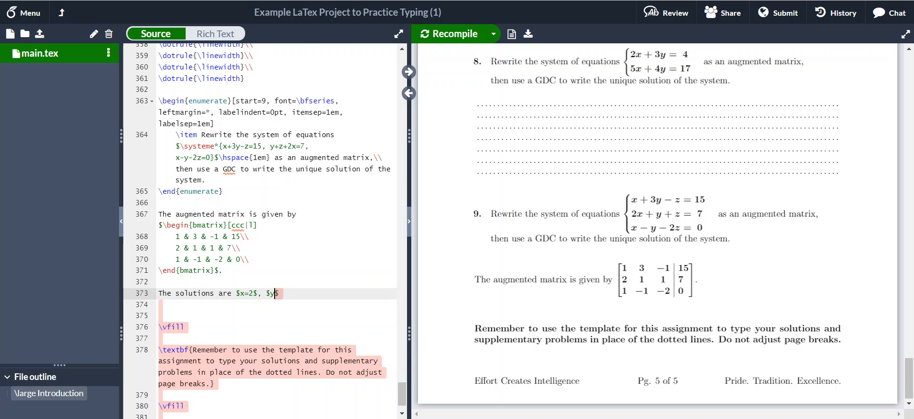
{"action": "type", "text": "4$, "}
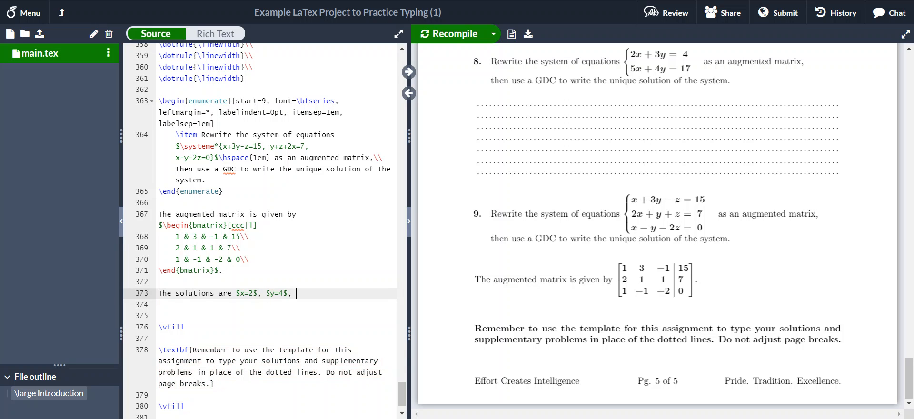
{"action": "type", "text": "and $"}
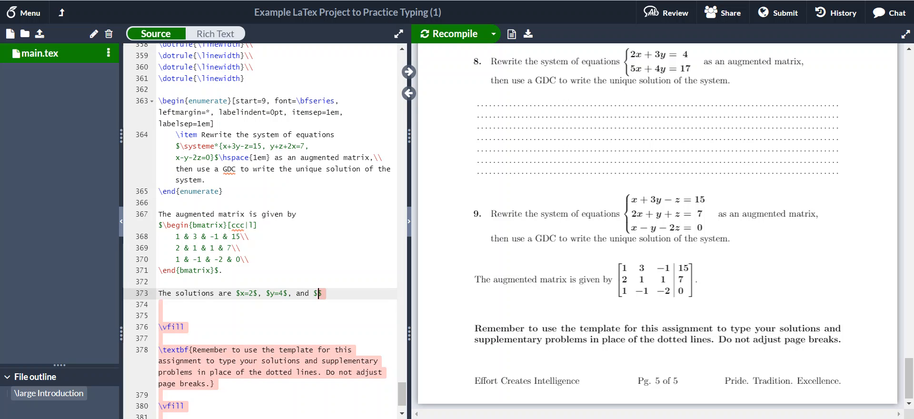
{"action": "type", "text": "z=-1"}
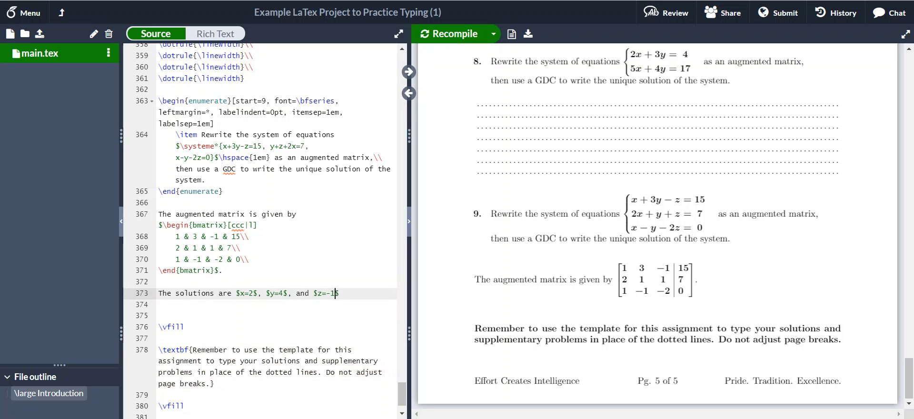
{"action": "key", "text": "End"}
{"action": "type", "text": "."}
{"action": "left_click", "coordinate": [455, 34]}
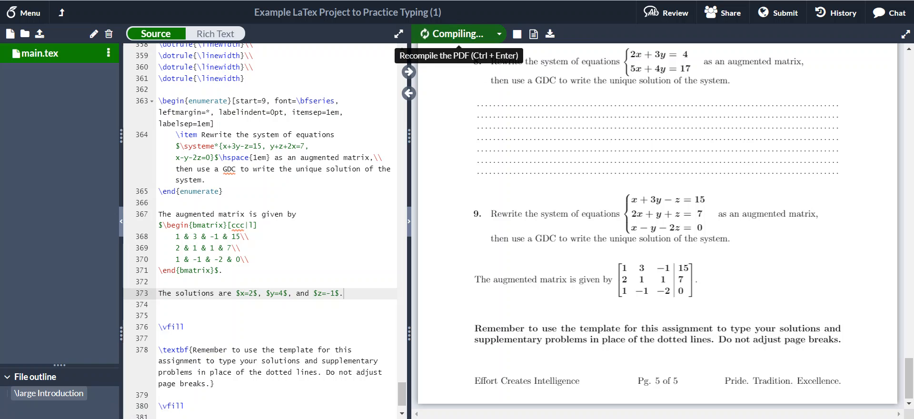